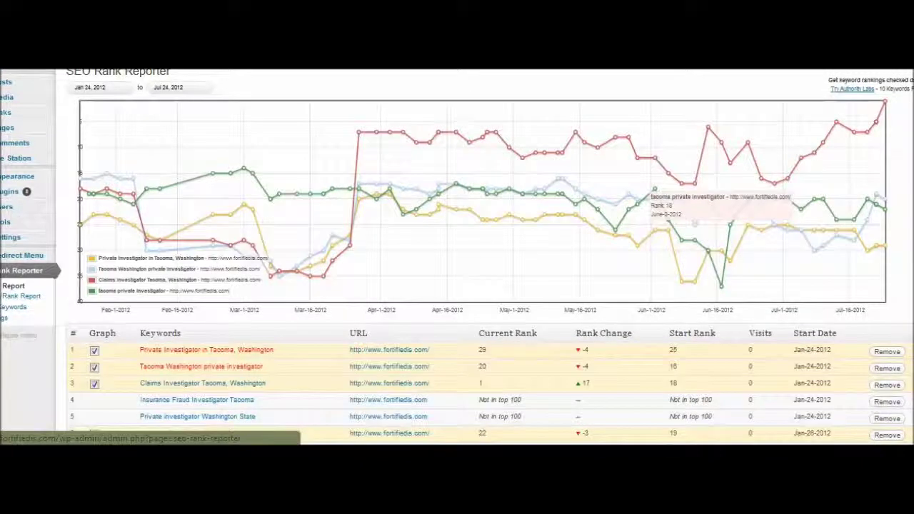
- Review the keyword ranking graph for Jan 24 to Jul 24, 2012 and the tracked keyword table in SEO Rank Reporter
{"action": "scroll", "coordinate": [456, 257], "scroll_direction": "up", "scroll_amount": 1}
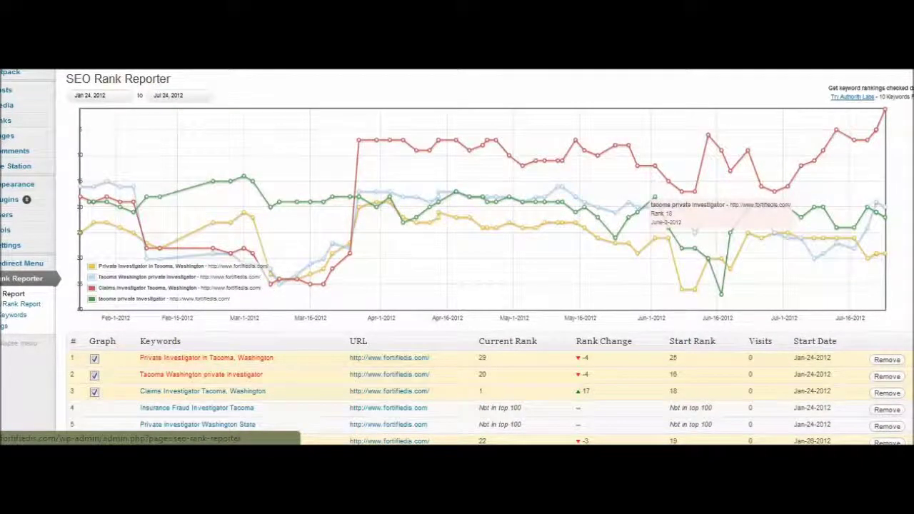
{"action": "scroll", "coordinate": [457, 257], "scroll_direction": "down", "scroll_amount": 1}
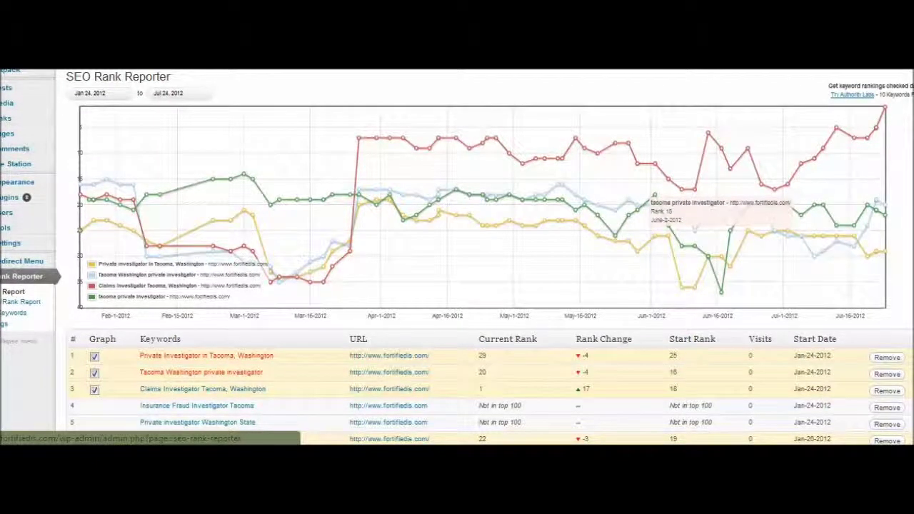
{"action": "scroll", "coordinate": [207, 314], "scroll_direction": "down", "scroll_amount": 2}
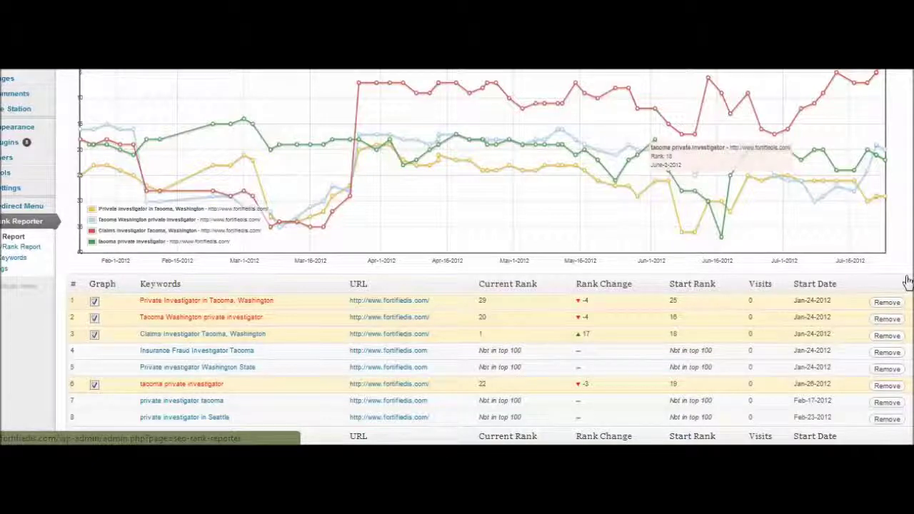
{"action": "scroll", "coordinate": [457, 257], "scroll_direction": "up", "scroll_amount": 1}
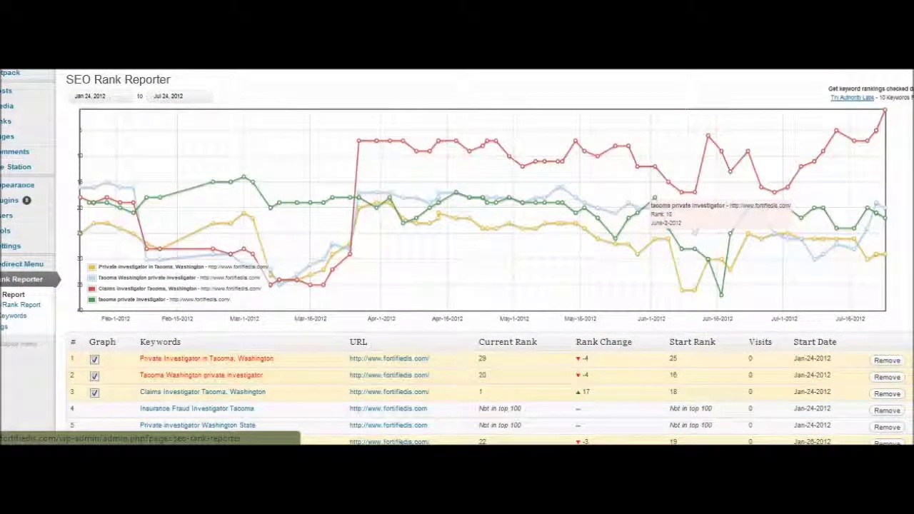
{"action": "scroll", "coordinate": [457, 257], "scroll_direction": "up", "scroll_amount": 1}
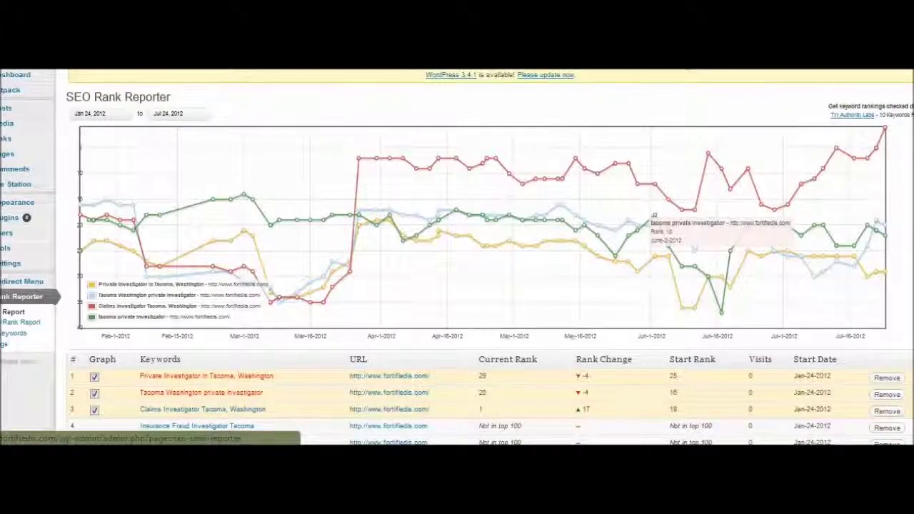
{"action": "scroll", "coordinate": [703, 249], "scroll_direction": "down", "scroll_amount": 1}
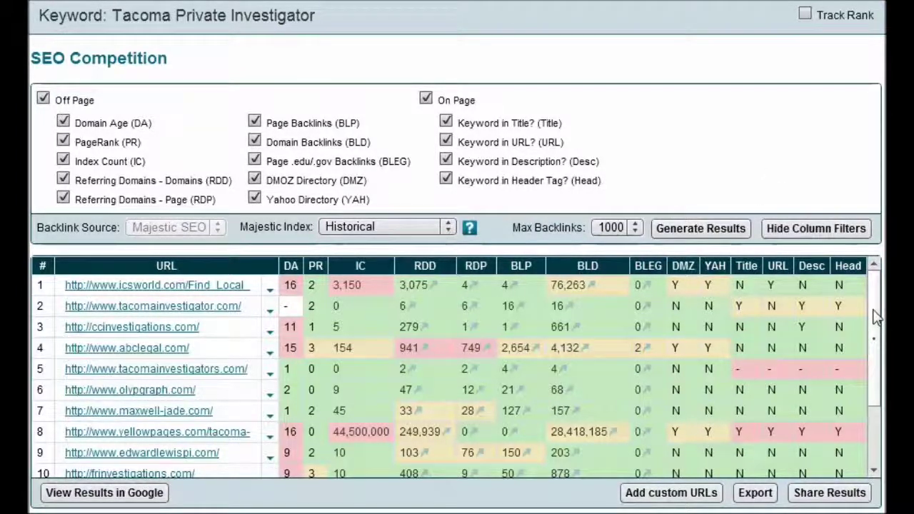
- Switch to the SEO Competition table for "Tacoma Private Investigator" and look through all the ranked competitor URLs
{"action": "left_click_drag", "start_coordinate": [876, 317], "coordinate": [871, 357]}
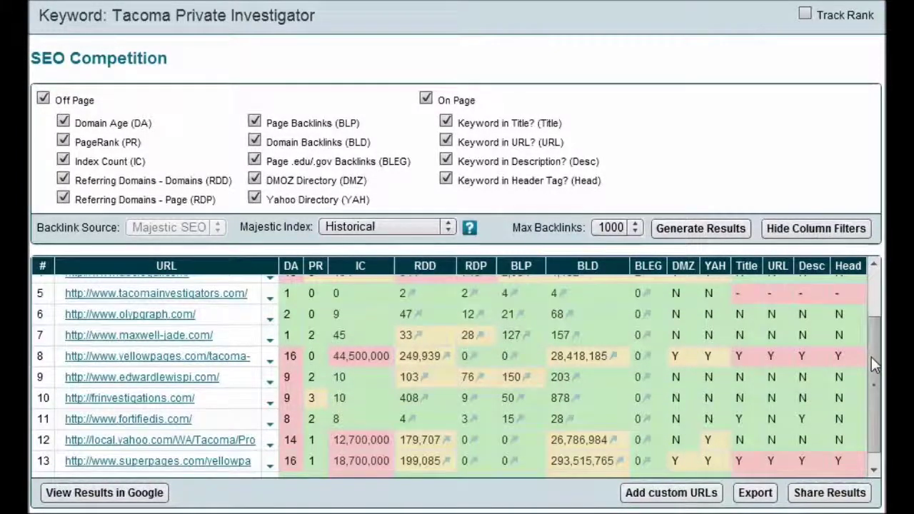
{"action": "mouse_move", "coordinate": [871, 357]}
{"action": "left_mouse_down"}
{"action": "mouse_move", "coordinate": [871, 371]}
{"action": "mouse_move", "coordinate": [875, 299]}
{"action": "mouse_move", "coordinate": [872, 375]}
{"action": "left_mouse_up"}
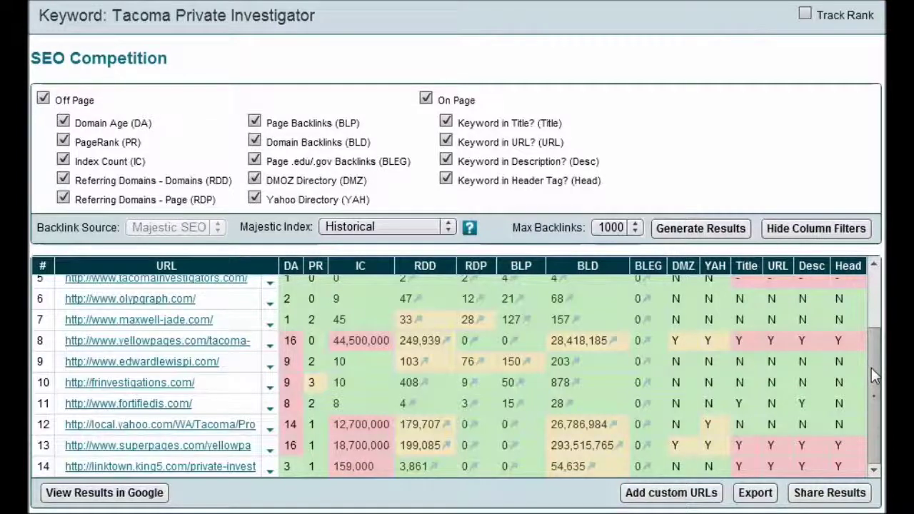
{"action": "left_click_drag", "start_coordinate": [874, 377], "coordinate": [881, 405]}
{"action": "left_click_drag", "start_coordinate": [881, 407], "coordinate": [875, 386]}
{"action": "left_click_drag", "start_coordinate": [877, 396], "coordinate": [872, 372]}
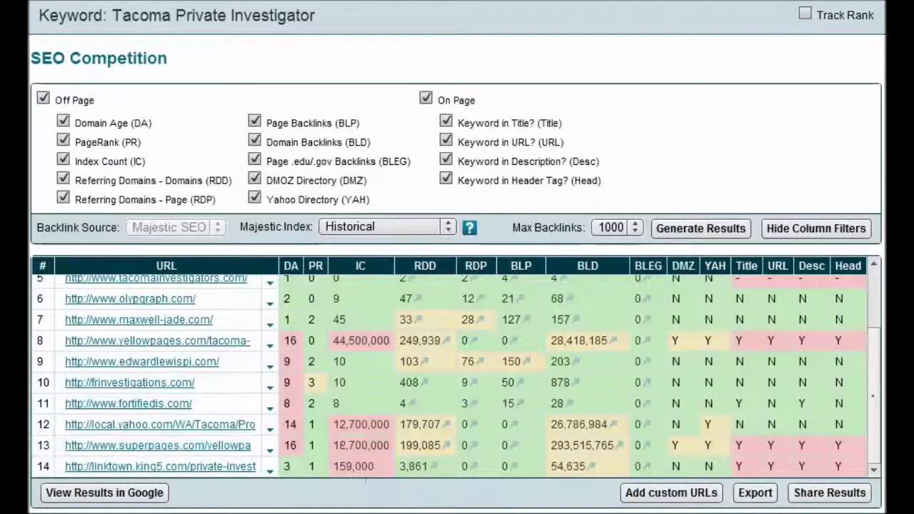
{"action": "left_click_drag", "start_coordinate": [874, 434], "coordinate": [875, 374]}
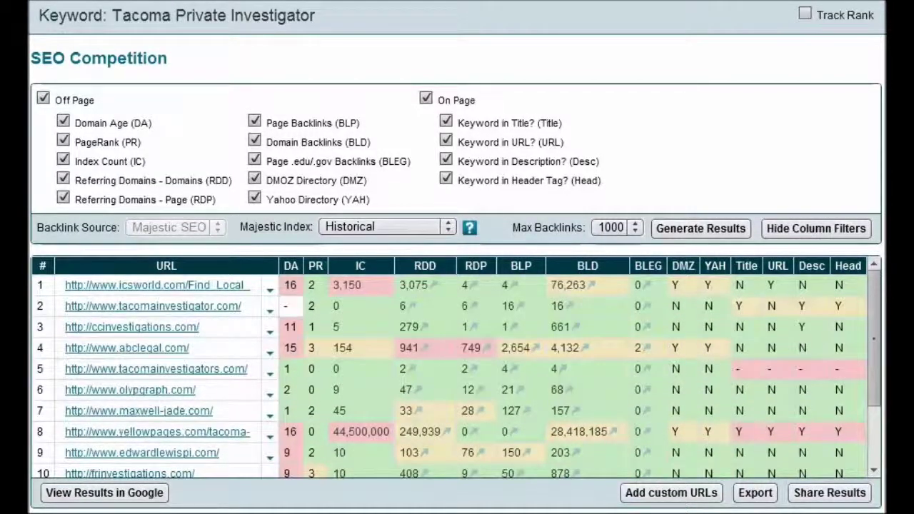
{"action": "left_click_drag", "start_coordinate": [143, 347], "coordinate": [150, 317]}
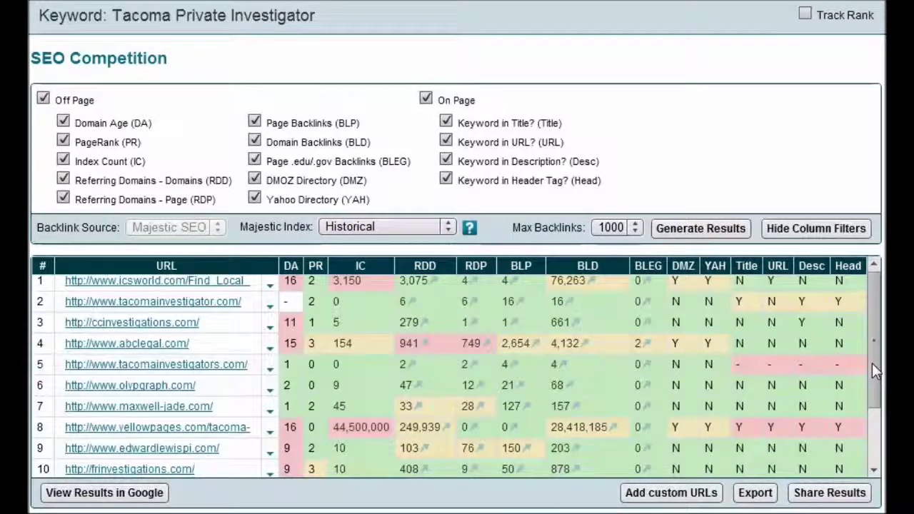
- Examine the fortifiedis.com row's index count, referring domains, backlinks and on-page factors against the top-ranked competitors
{"action": "scroll", "coordinate": [872, 363], "scroll_direction": "down", "scroll_amount": 3}
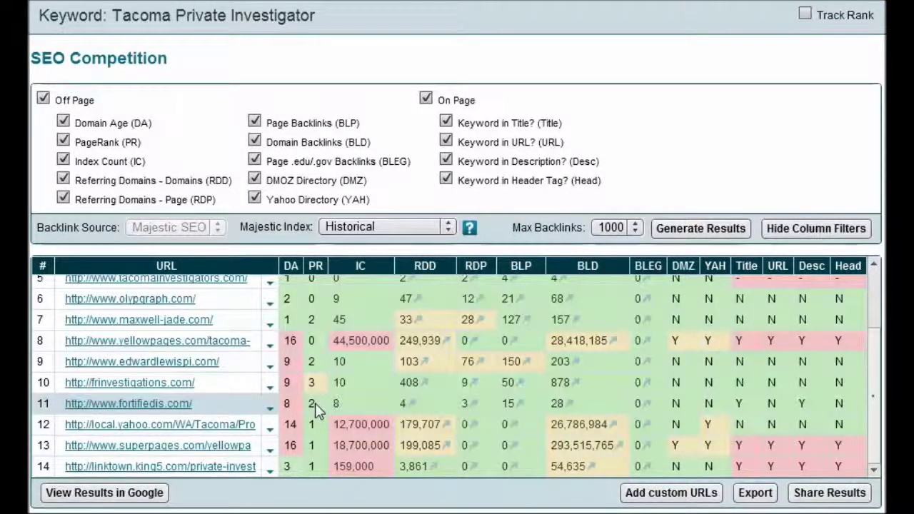
{"action": "mouse_move", "coordinate": [377, 275]}
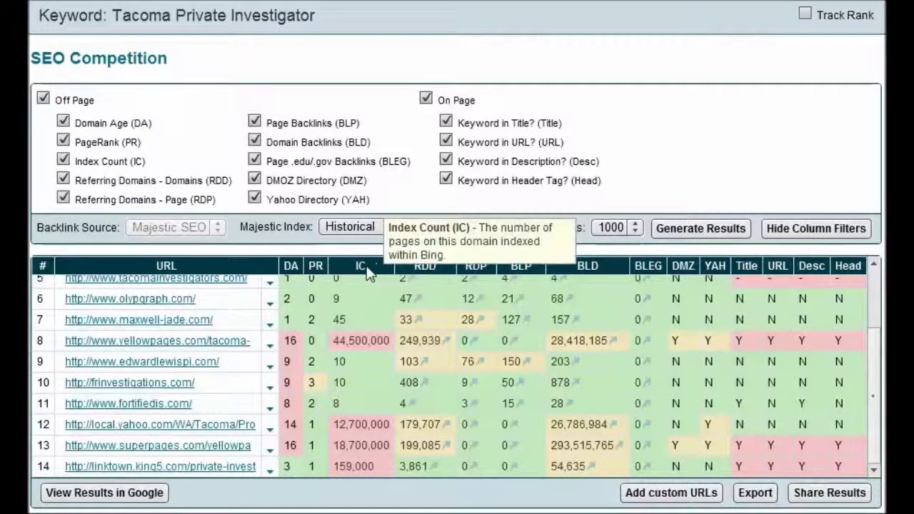
{"action": "mouse_move", "coordinate": [432, 266]}
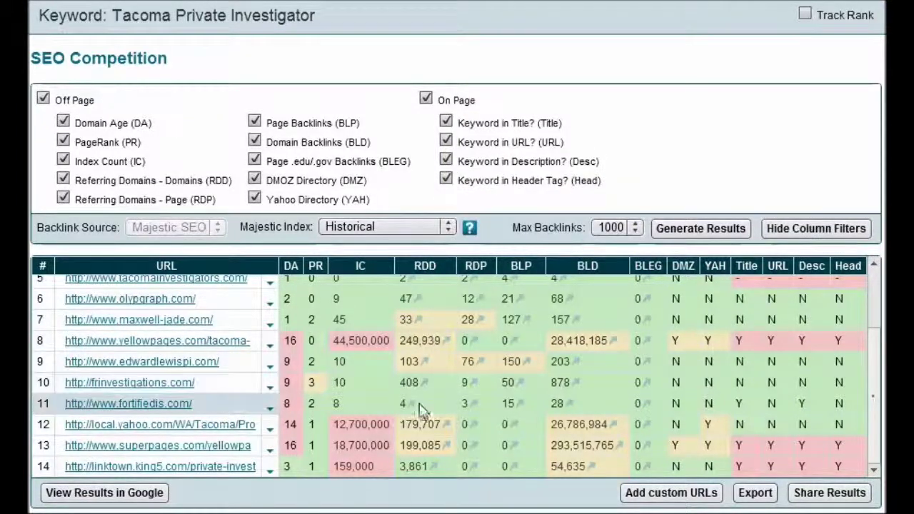
{"action": "mouse_move", "coordinate": [527, 258]}
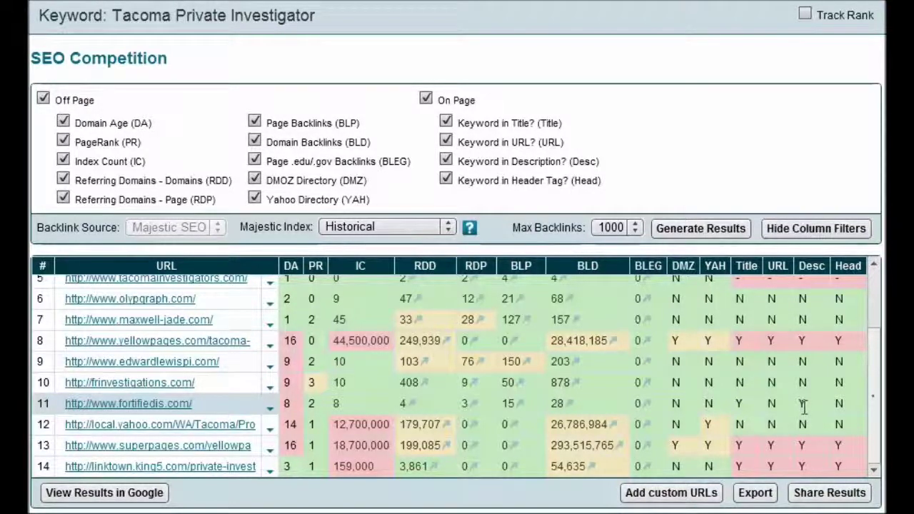
{"action": "mouse_move", "coordinate": [875, 399]}
{"action": "left_mouse_down"}
{"action": "mouse_move", "coordinate": [872, 339]}
{"action": "mouse_move", "coordinate": [874, 403]}
{"action": "left_mouse_up"}
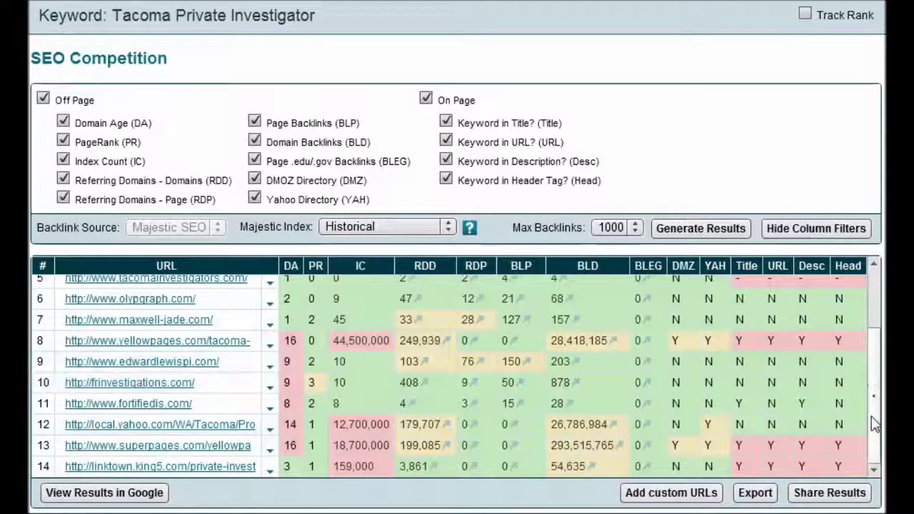
{"action": "scroll", "coordinate": [875, 423], "scroll_direction": "up", "scroll_amount": 3}
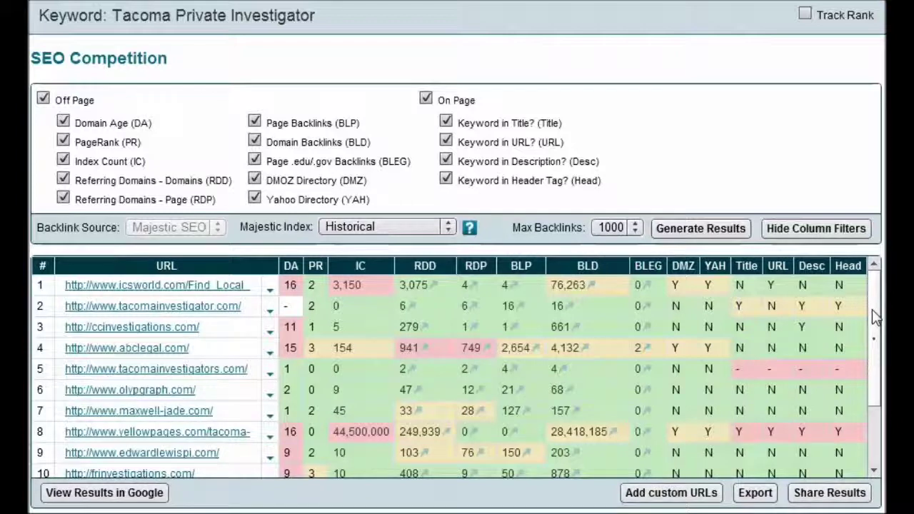
{"action": "mouse_move", "coordinate": [876, 318]}
{"action": "left_mouse_down"}
{"action": "mouse_move", "coordinate": [872, 379]}
{"action": "mouse_move", "coordinate": [881, 308]}
{"action": "left_mouse_up"}
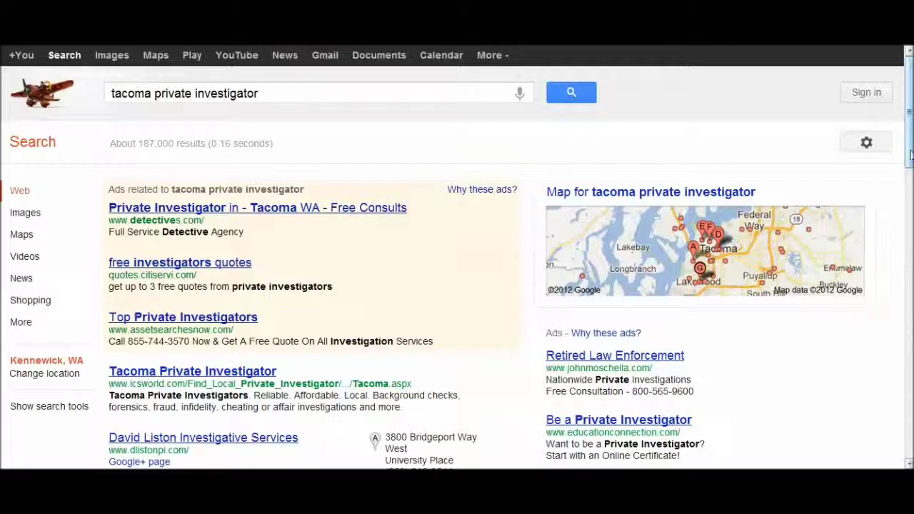
- Switch to the Google results for "tacoma private investigator" and examine the ads, map listings and organic results, including fortifiedis.com
{"action": "left_click_drag", "start_coordinate": [910, 154], "coordinate": [909, 190]}
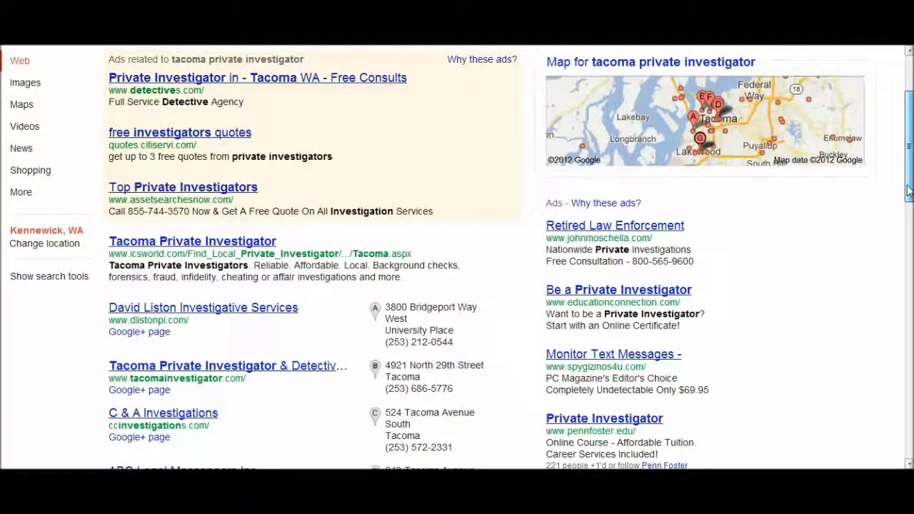
{"action": "left_click_drag", "start_coordinate": [909, 189], "coordinate": [898, 249]}
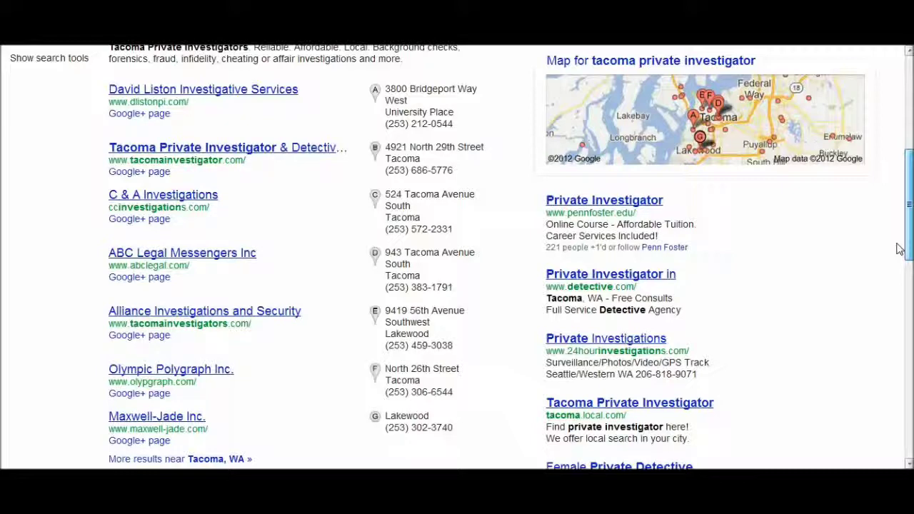
{"action": "left_click_drag", "start_coordinate": [898, 249], "coordinate": [893, 204]}
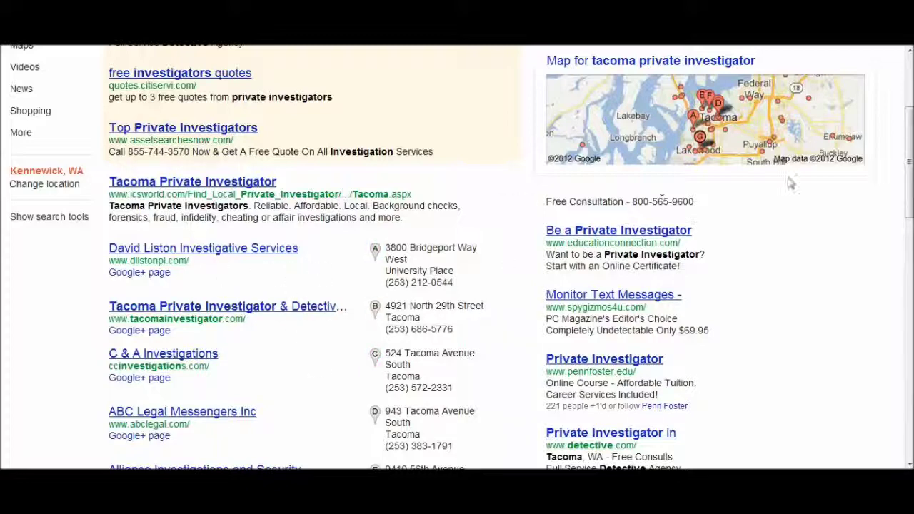
{"action": "left_click_drag", "start_coordinate": [908, 196], "coordinate": [908, 233]}
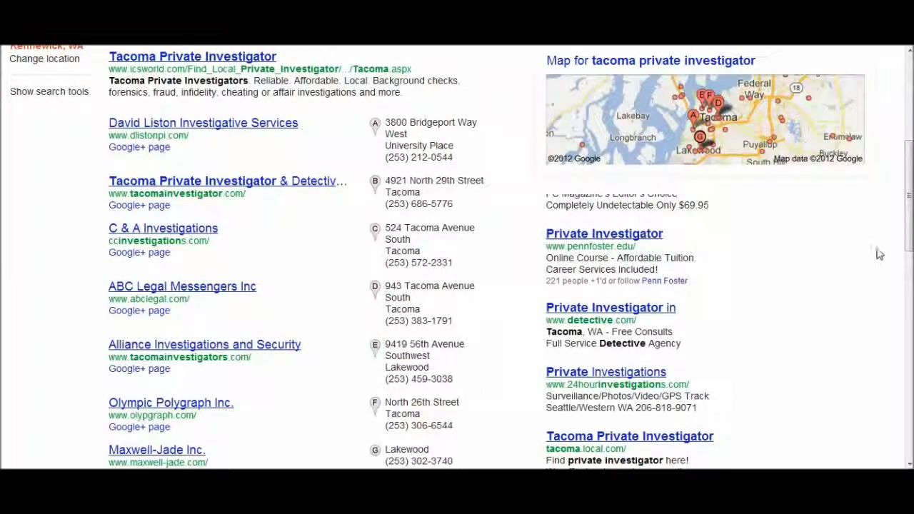
{"action": "mouse_move", "coordinate": [908, 227]}
{"action": "left_mouse_down"}
{"action": "mouse_move", "coordinate": [905, 258]}
{"action": "mouse_move", "coordinate": [909, 168]}
{"action": "mouse_move", "coordinate": [909, 236]}
{"action": "left_mouse_up"}
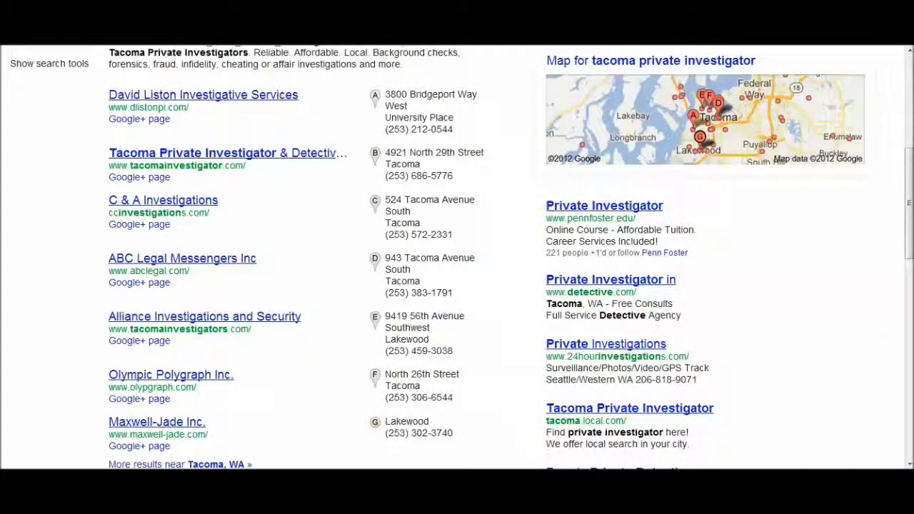
{"action": "left_click_drag", "start_coordinate": [909, 231], "coordinate": [910, 267]}
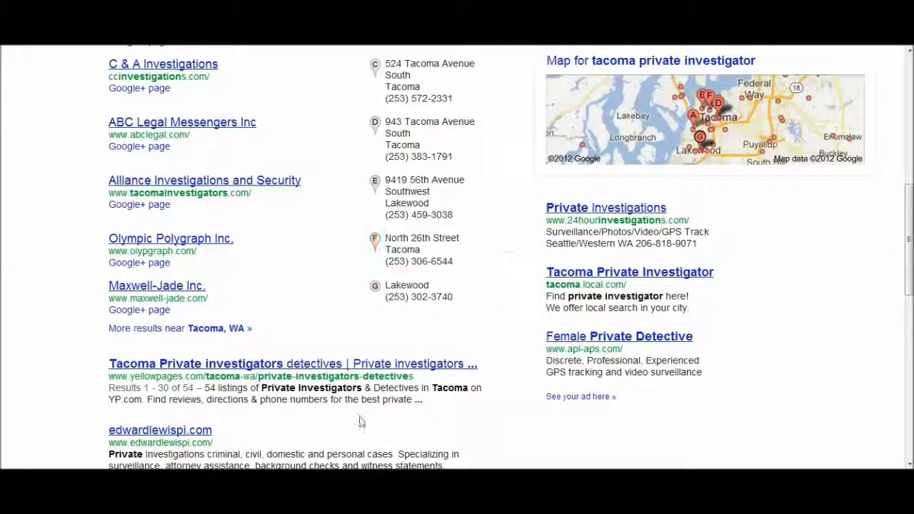
{"action": "left_click_drag", "start_coordinate": [908, 288], "coordinate": [906, 344]}
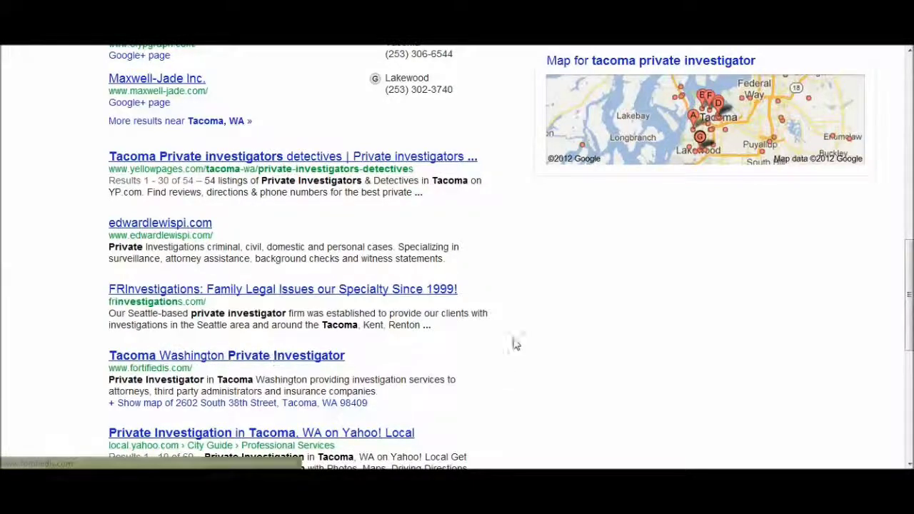
{"action": "left_click_drag", "start_coordinate": [909, 339], "coordinate": [898, 151]}
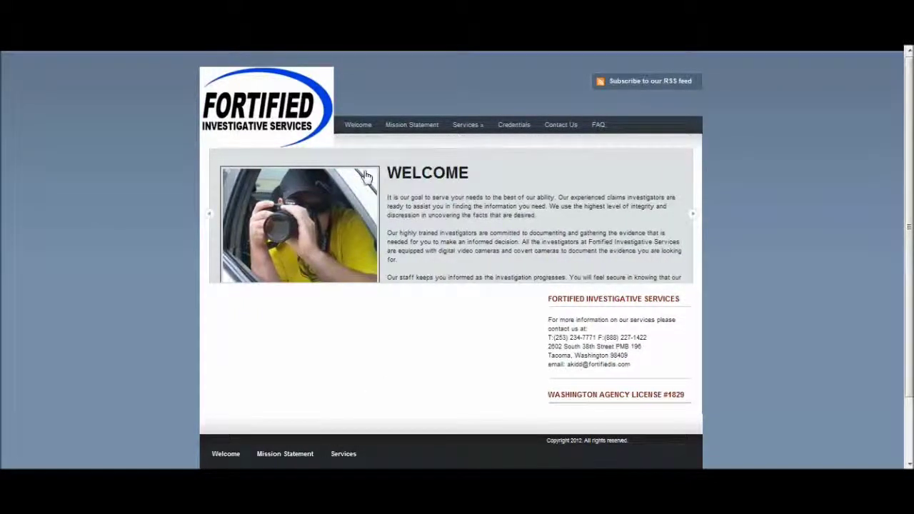
- Browse the Fortified Investigative Services site's Mission Statement, Surveillance, Special Investigations and FAQ pages
{"action": "left_click", "coordinate": [411, 125]}
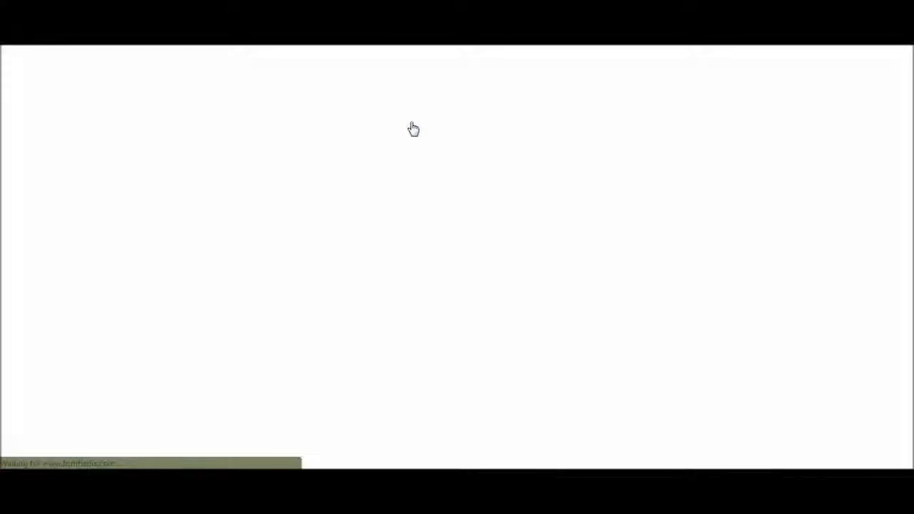
{"action": "mouse_move", "coordinate": [459, 128]}
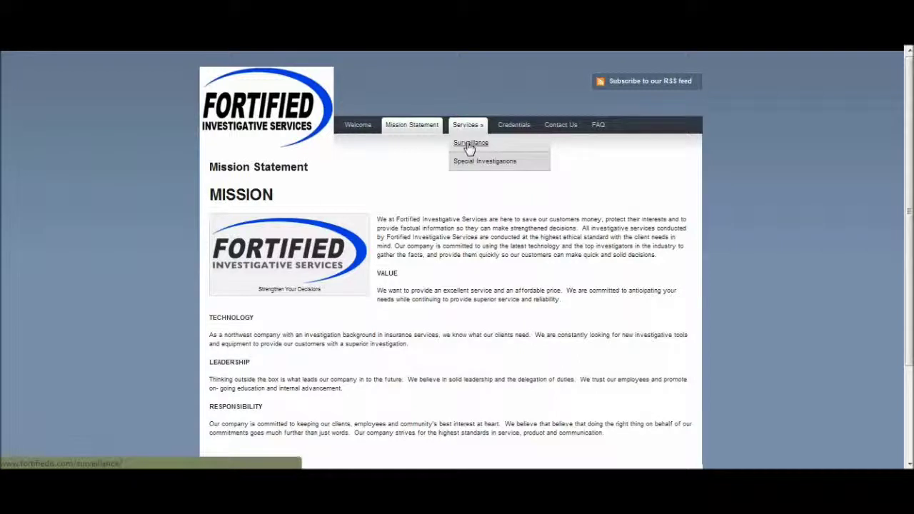
{"action": "left_click", "coordinate": [469, 145]}
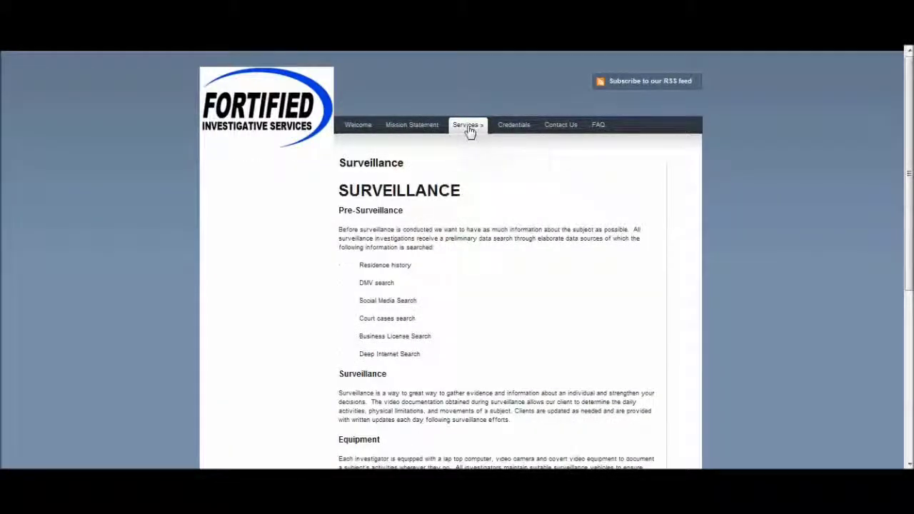
{"action": "left_click", "coordinate": [473, 162]}
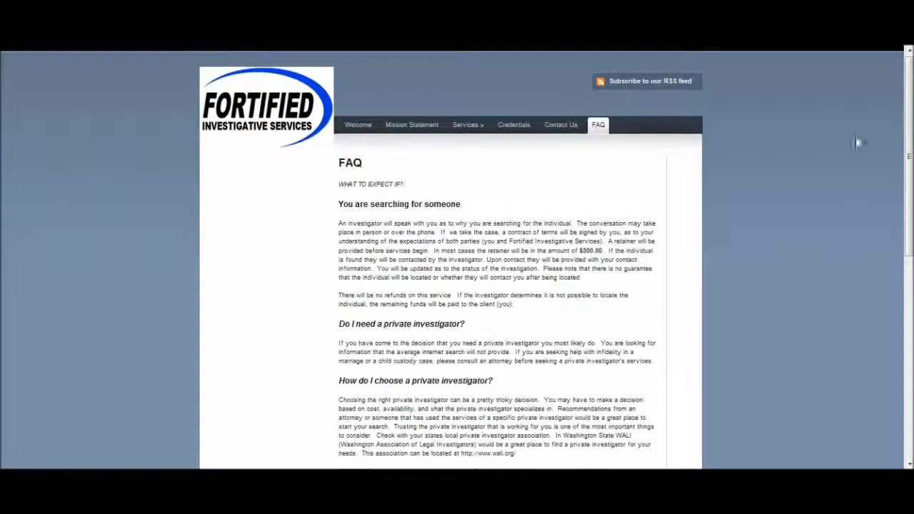
{"action": "mouse_move", "coordinate": [908, 174]}
{"action": "left_mouse_down"}
{"action": "mouse_move", "coordinate": [898, 356]}
{"action": "mouse_move", "coordinate": [902, 175]}
{"action": "mouse_move", "coordinate": [897, 196]}
{"action": "mouse_move", "coordinate": [896, 184]}
{"action": "left_mouse_up"}
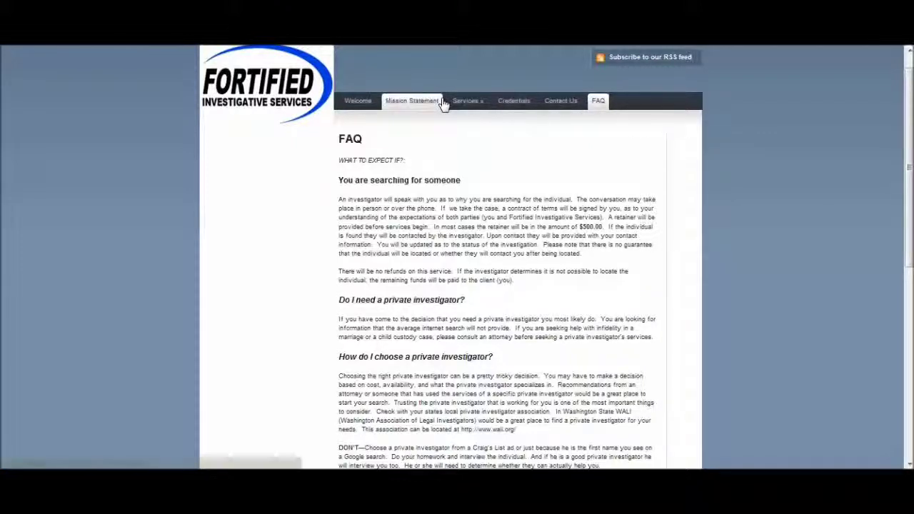
- Open the Fortified site's Welcome page and review its text, service areas, social buttons, contact block and footer links
{"action": "left_click", "coordinate": [362, 102]}
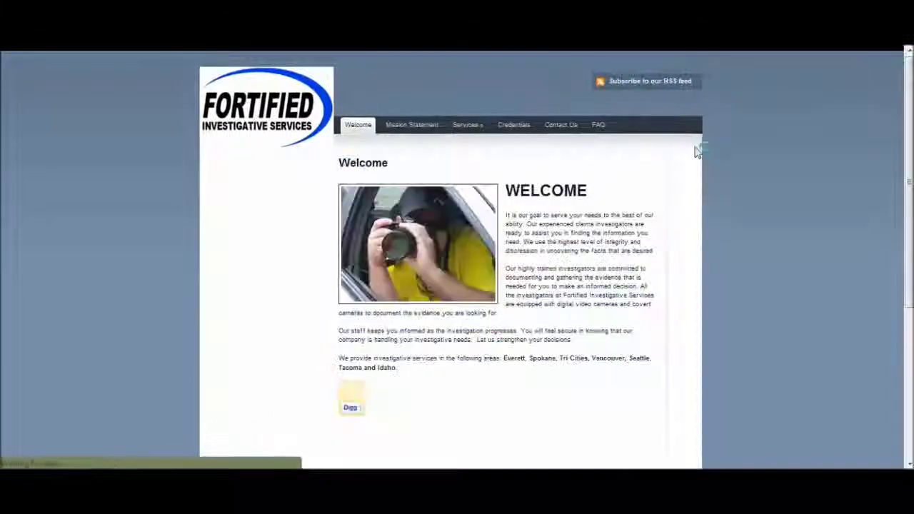
{"action": "scroll", "coordinate": [896, 143], "scroll_direction": "down", "scroll_amount": 2}
{"action": "scroll", "coordinate": [896, 142], "scroll_direction": "up", "scroll_amount": 2}
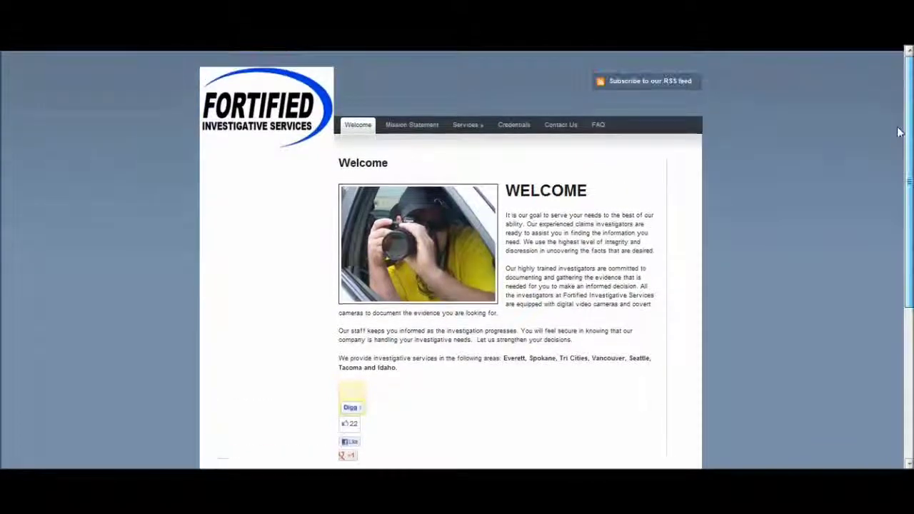
{"action": "scroll", "coordinate": [897, 147], "scroll_direction": "down", "scroll_amount": 2}
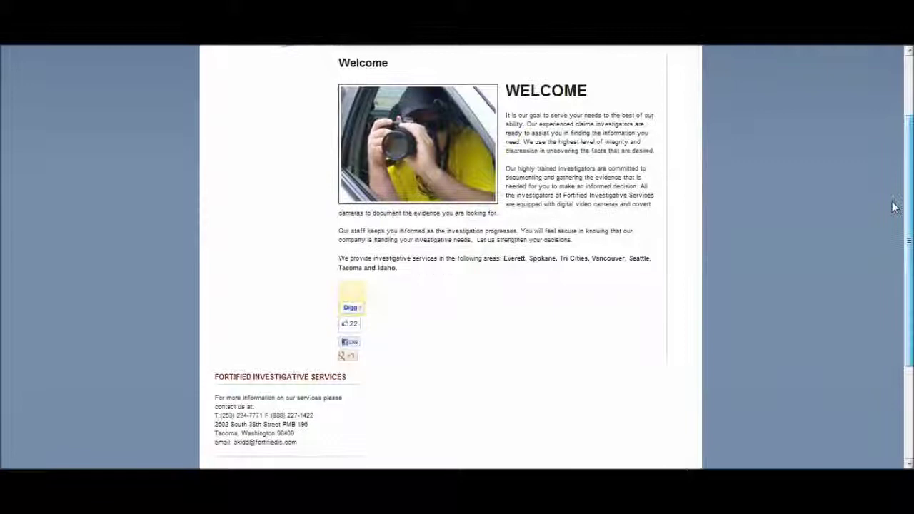
{"action": "scroll", "coordinate": [891, 204], "scroll_direction": "down", "scroll_amount": 3}
{"action": "scroll", "coordinate": [887, 276], "scroll_direction": "up", "scroll_amount": 3}
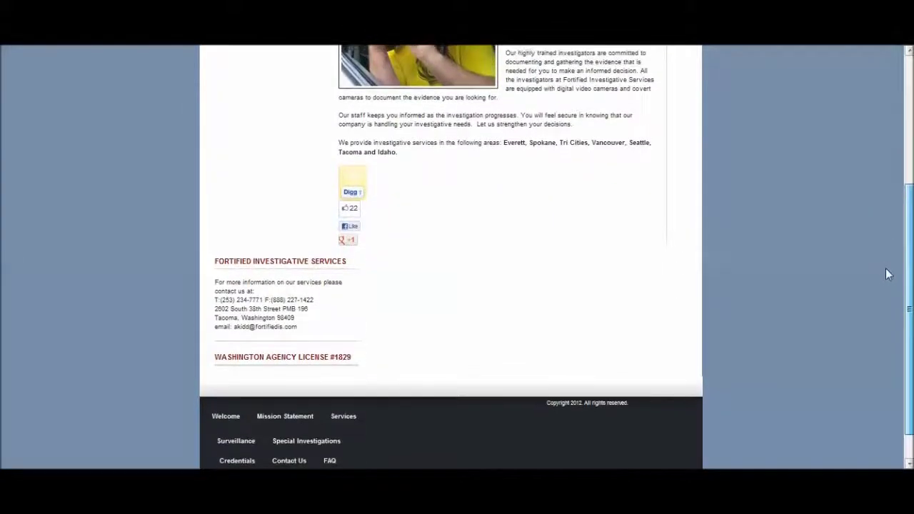
{"action": "scroll", "coordinate": [909, 214], "scroll_direction": "up", "scroll_amount": 3}
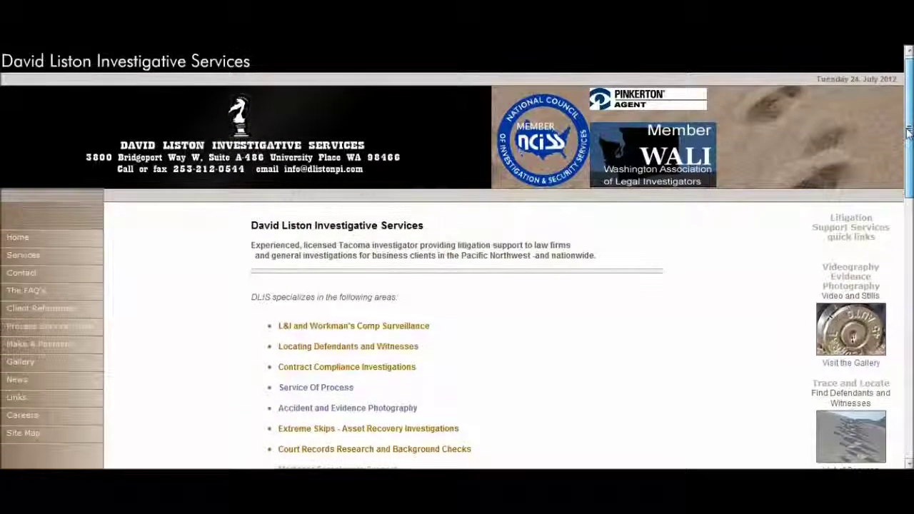
- Examine the dlistonpi.com competitor home page, including its header, navigation links and list of specialty areas
{"action": "mouse_move", "coordinate": [908, 128]}
{"action": "left_mouse_down"}
{"action": "mouse_move", "coordinate": [908, 153]}
{"action": "mouse_move", "coordinate": [909, 124]}
{"action": "mouse_move", "coordinate": [908, 134]}
{"action": "left_mouse_up"}
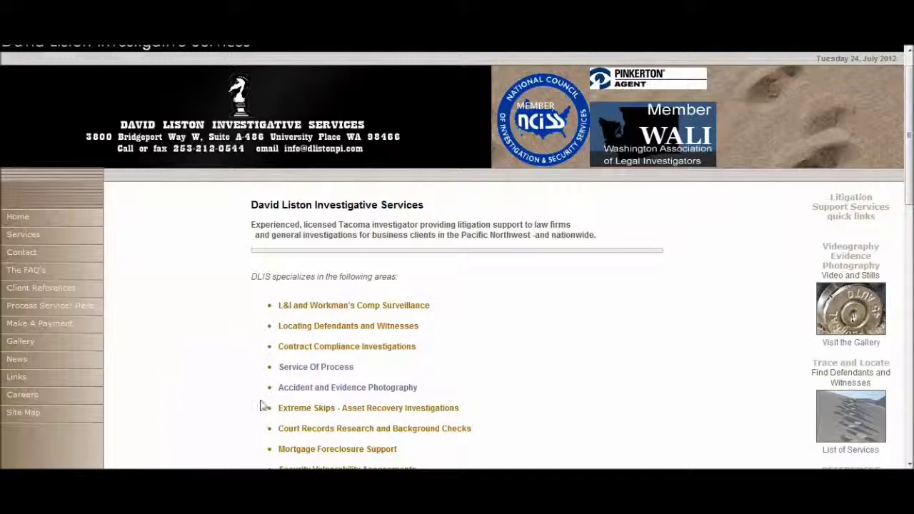
{"action": "scroll", "coordinate": [909, 187], "scroll_direction": "up", "scroll_amount": 1}
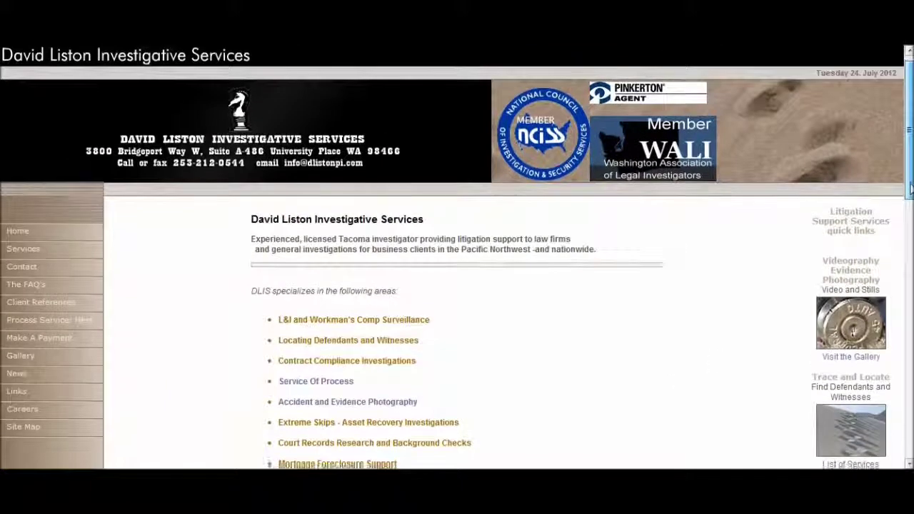
{"action": "scroll", "coordinate": [910, 187], "scroll_direction": "down", "scroll_amount": 2}
{"action": "scroll", "coordinate": [909, 187], "scroll_direction": "up", "scroll_amount": 3}
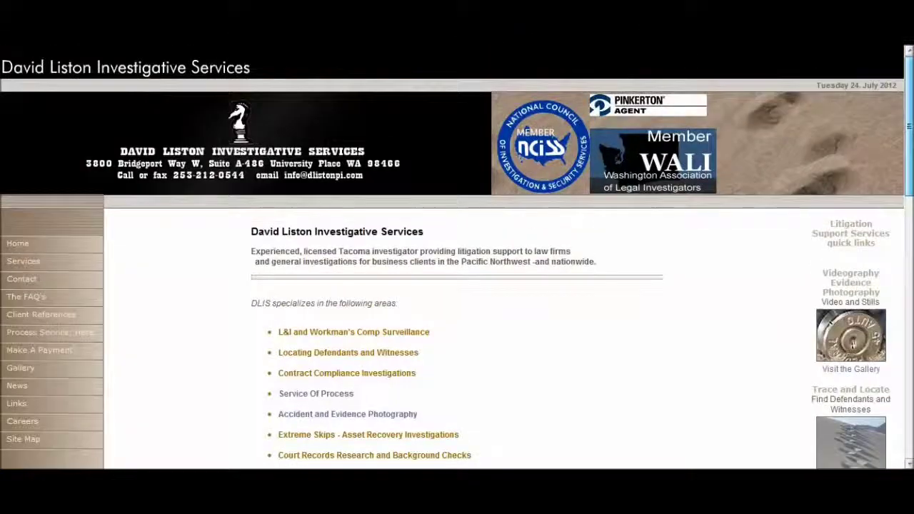